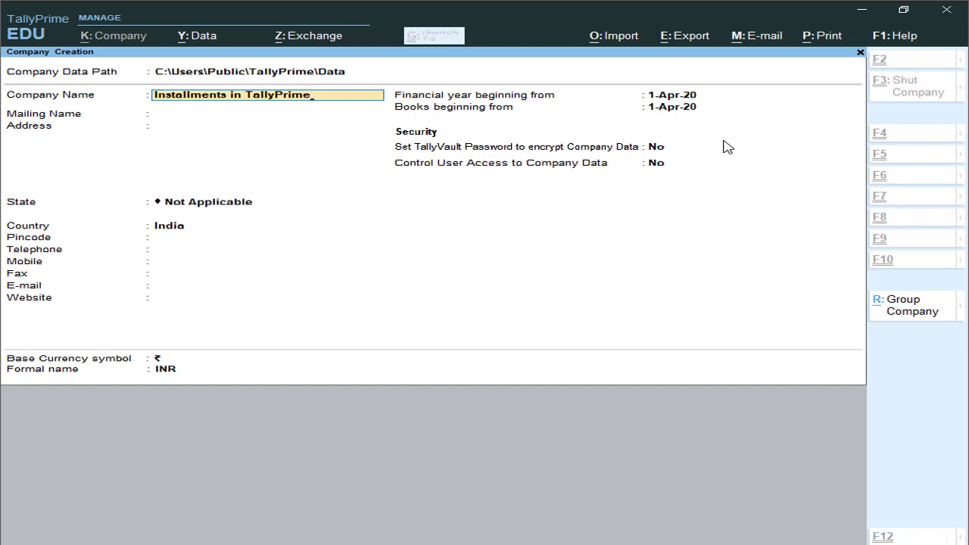
- Accept the new company 'Installments in TallyPrime' with books beginning 1-Apr-20
key(ctrl+a)
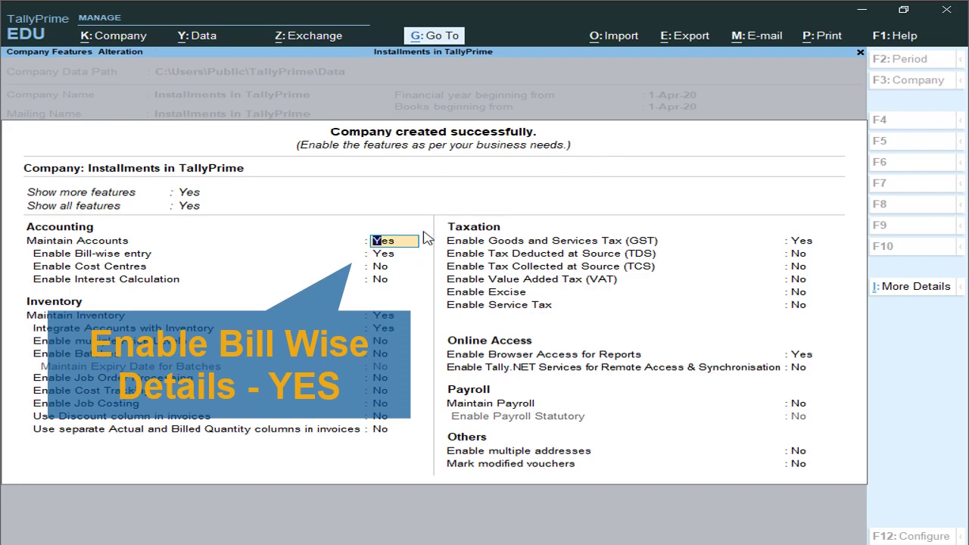
- Keep Enable Bill-wise entry at Yes and save the company features
click(390, 255)
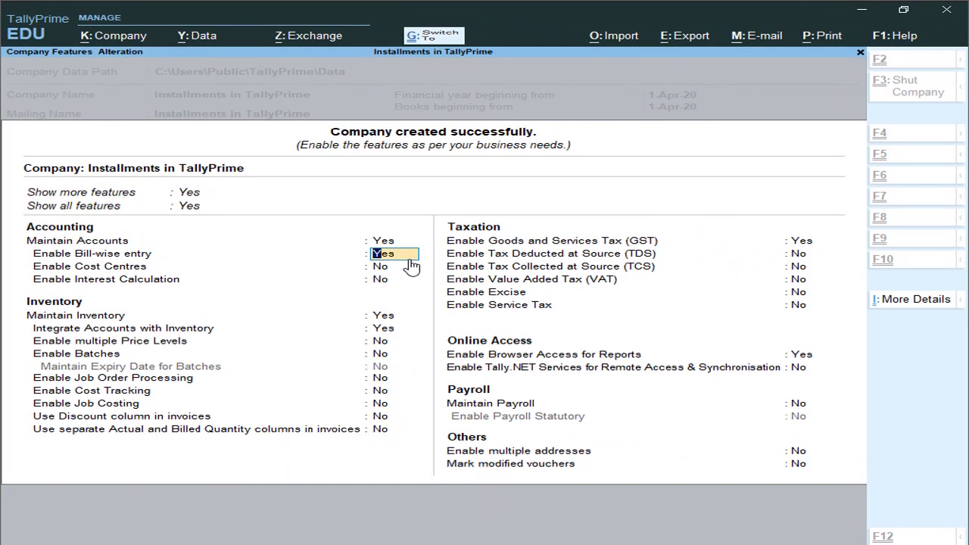
key(ctrl+a)
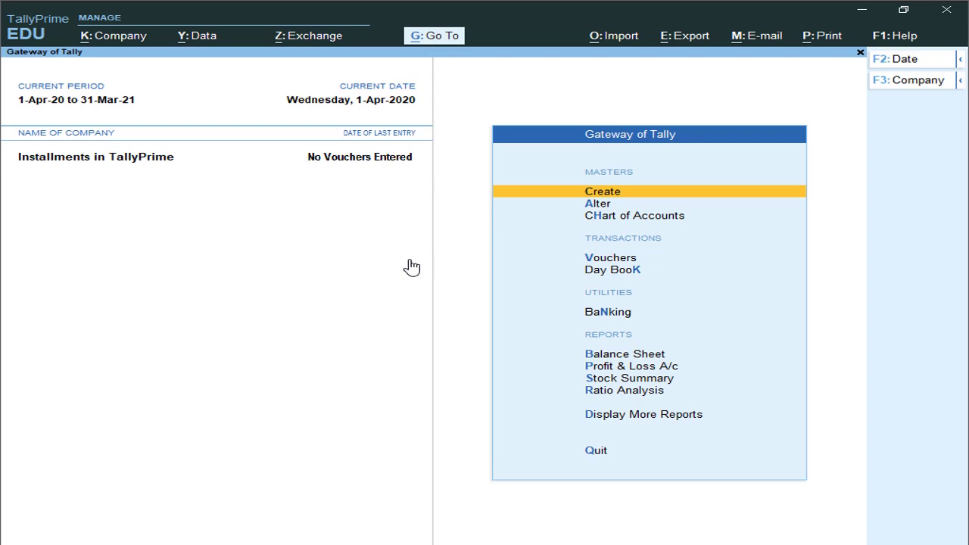
key(F11)
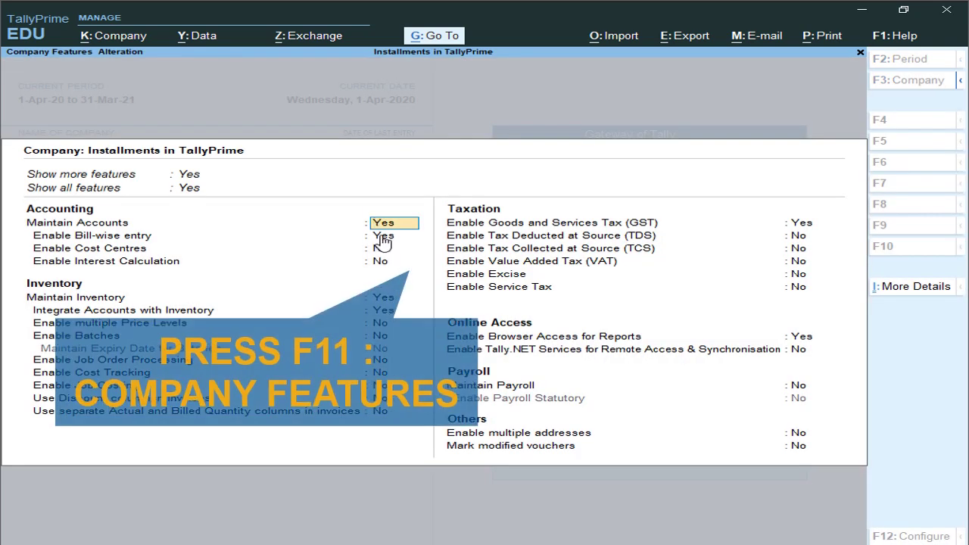
click(384, 237)
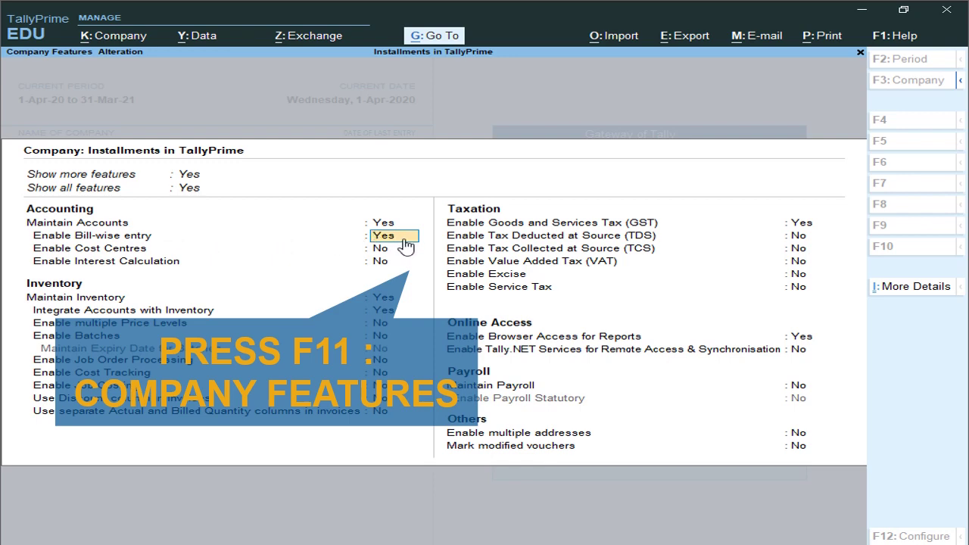
key(ctrl)
key(ctrl+a)
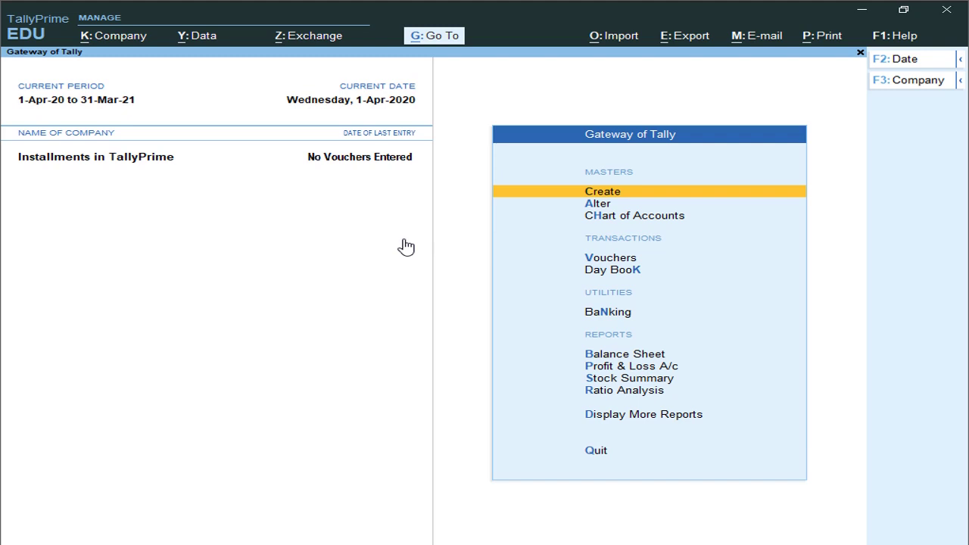
- Start a Purchase voucher and confirm Use default Bill-wise details is set to No
key(Down)
key(Down)
key(Down)
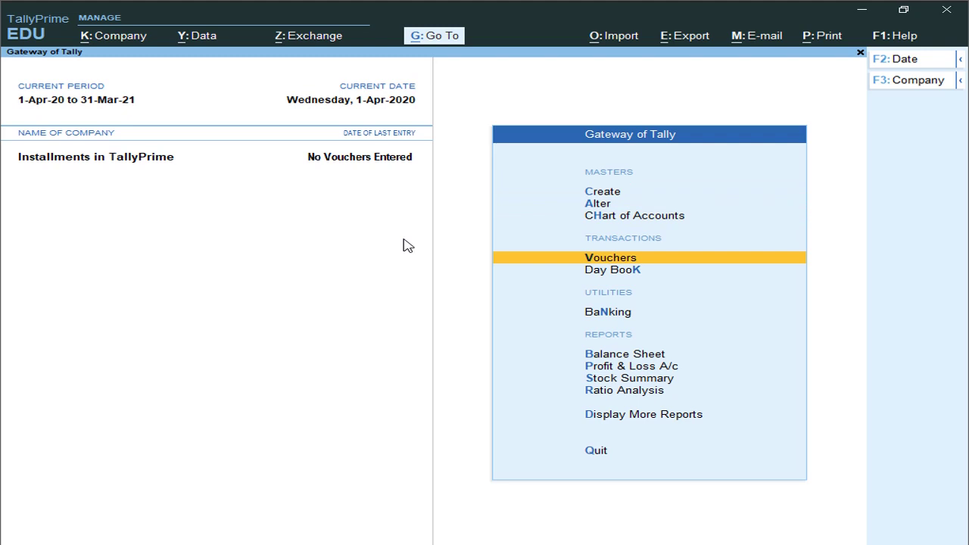
key(Return)
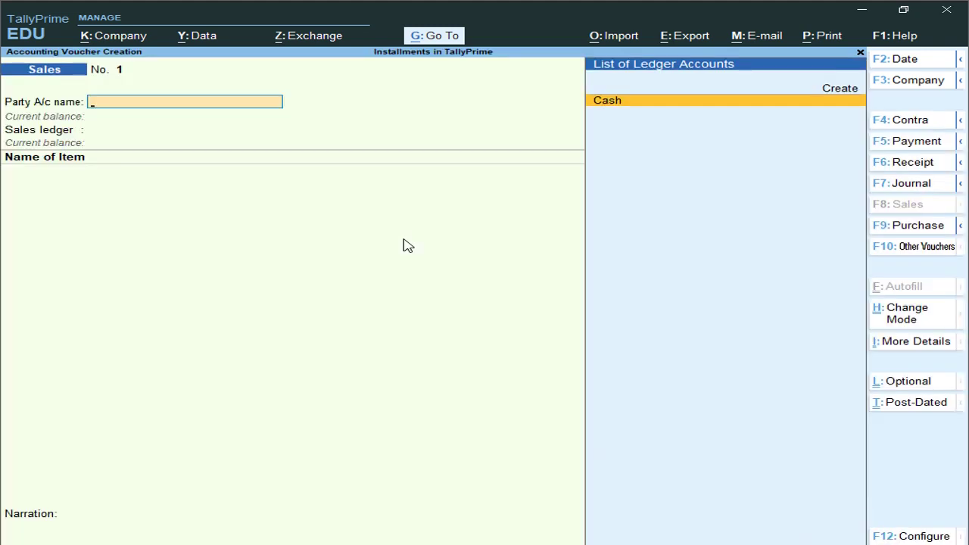
key(F9)
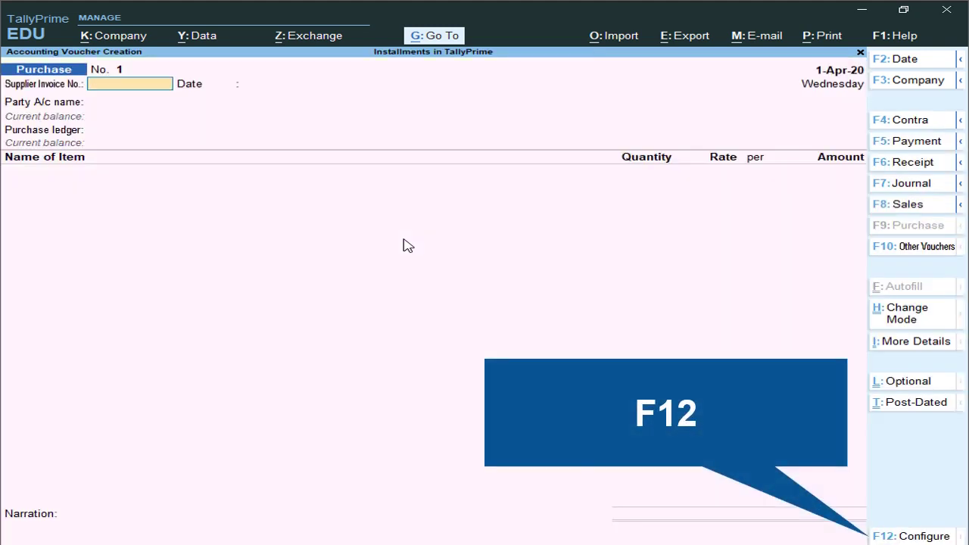
key(F12)
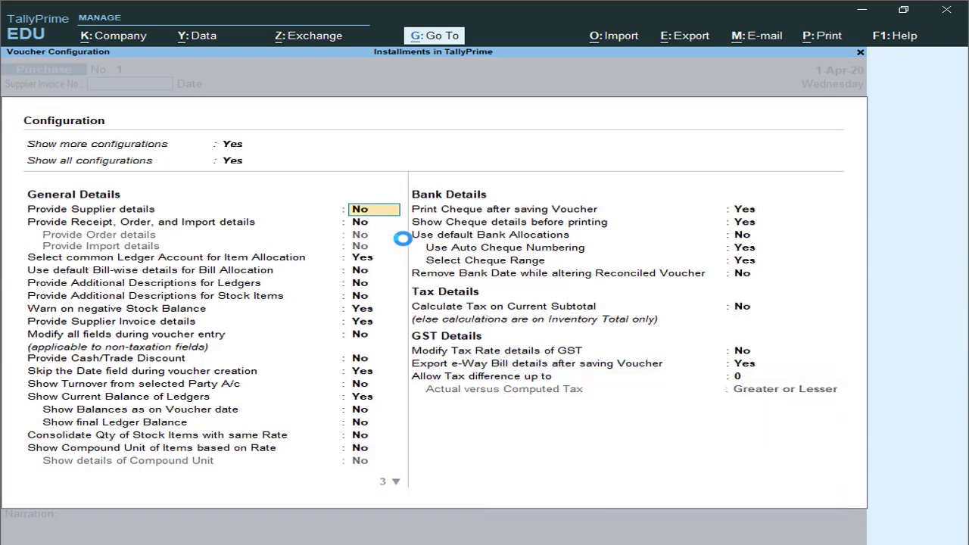
key(Down)
key(Down)
key(Down)
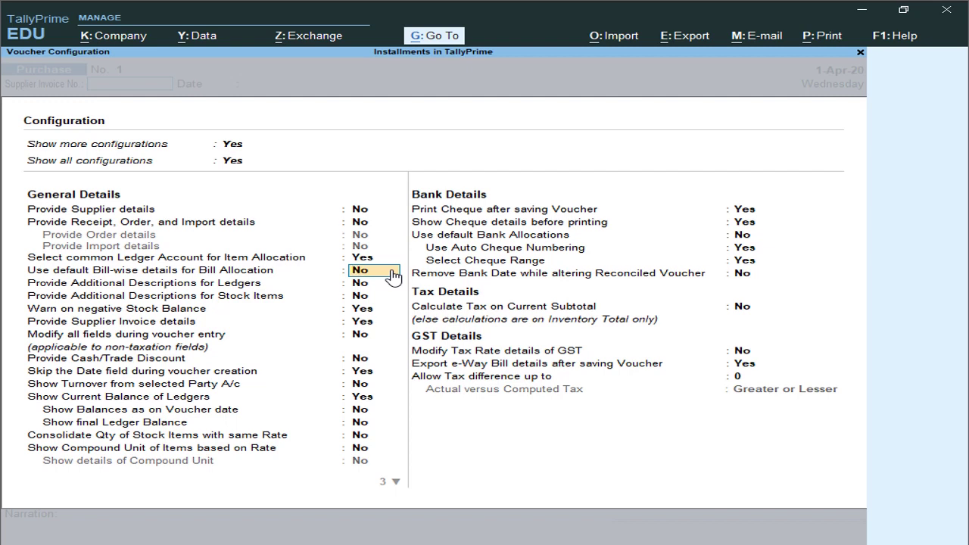
key(ctrl+a)
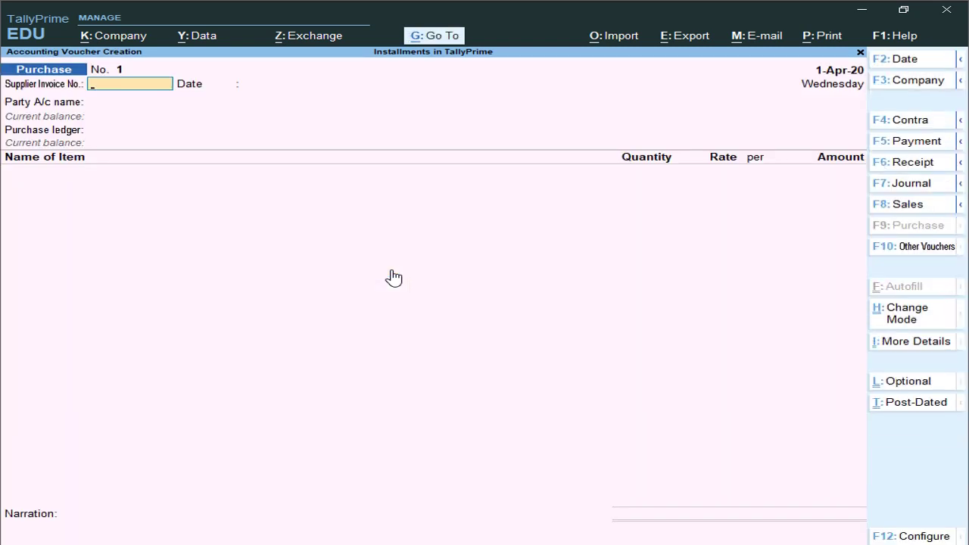
- Quit the Purchase voucher and start a new Sales voucher at the Party A/c field
key(Escape)
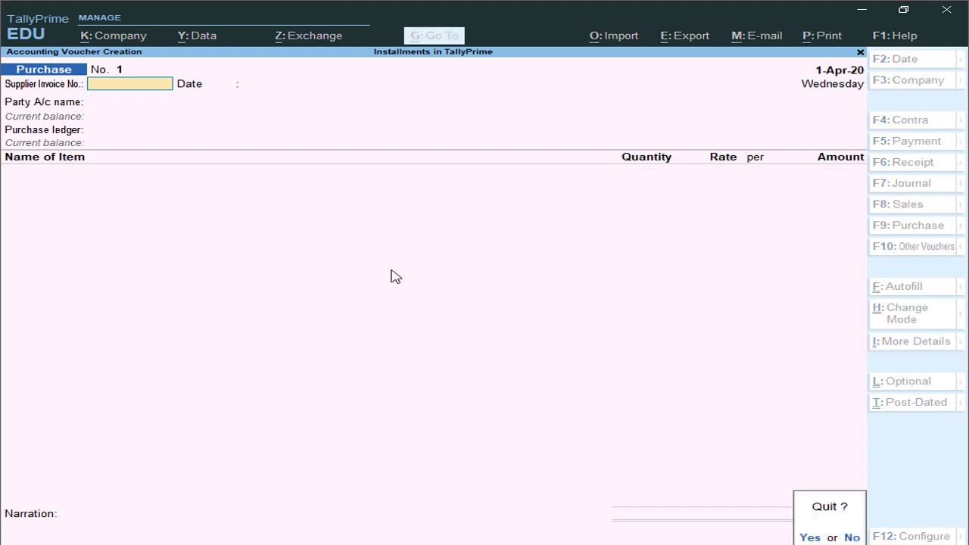
key(Return)
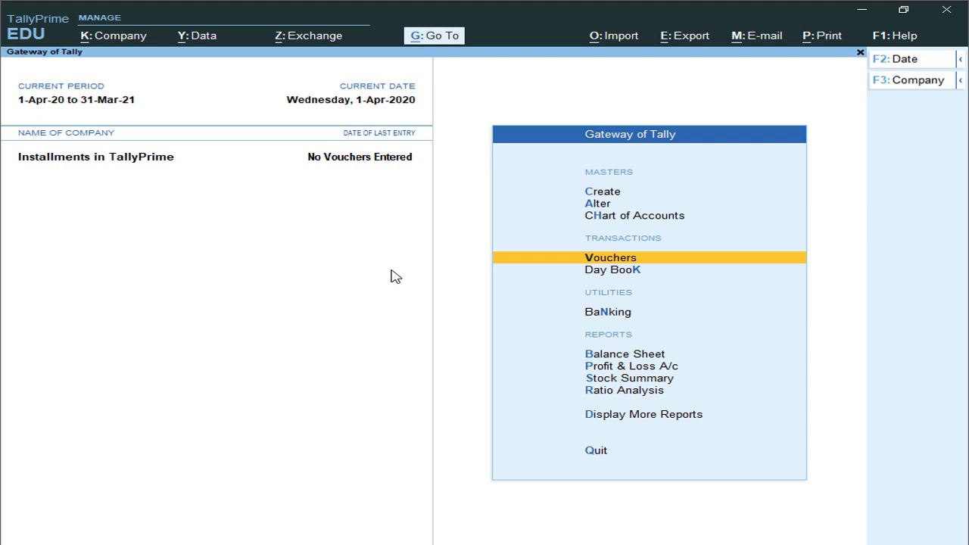
key(Return)
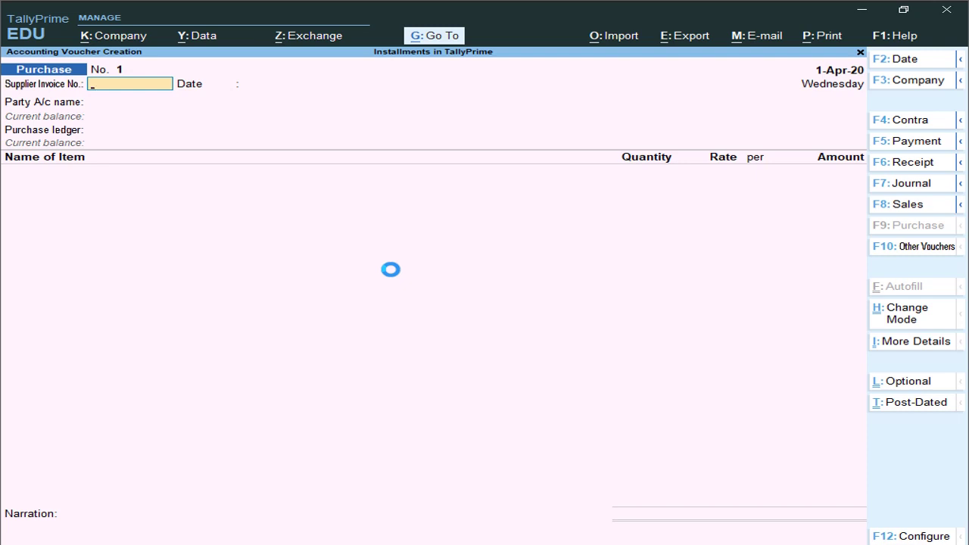
key(Return)
key(Return)
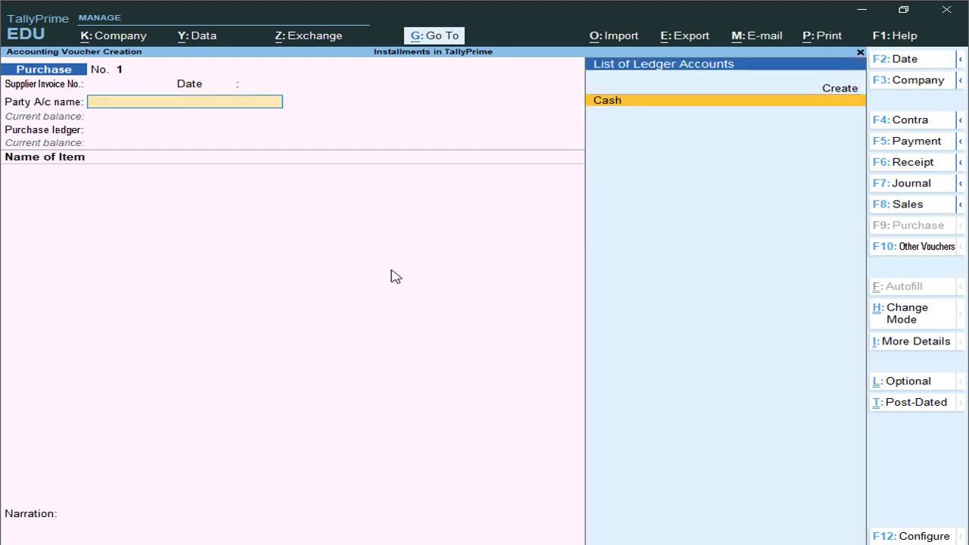
key(F8)
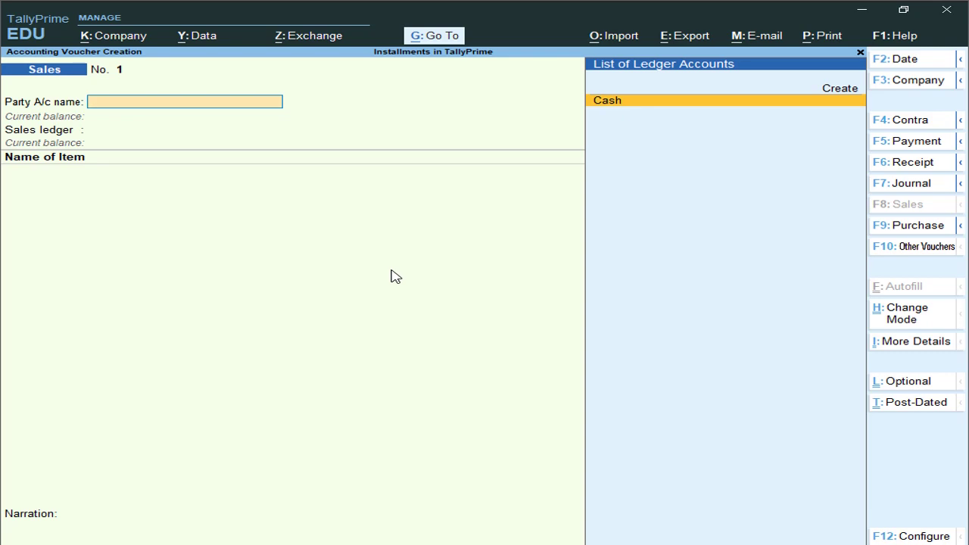
- Create the customer ledger under Sundry Debtors with bill-by-bill balances set to No
key(Up)
key(Return)
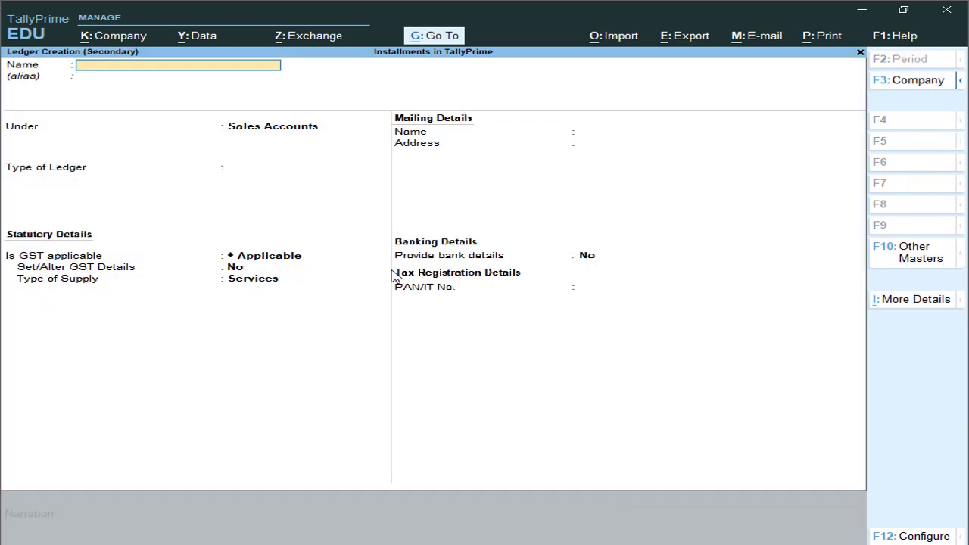
text(Mr)
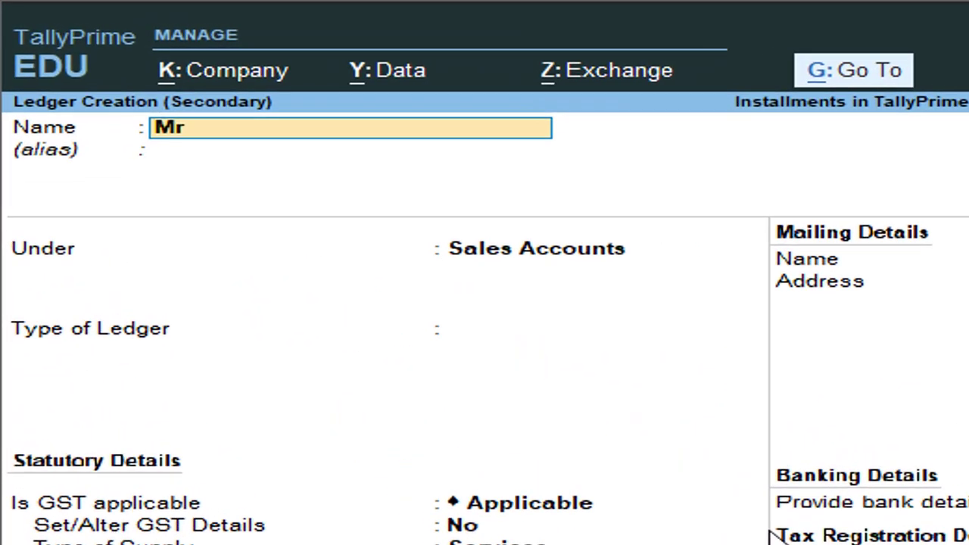
text( x)
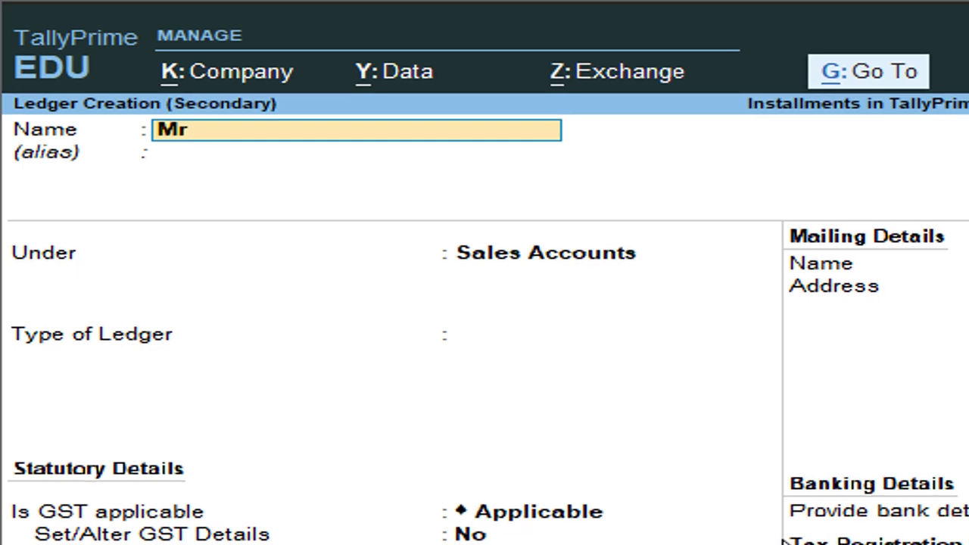
key(Return)
key(Return)
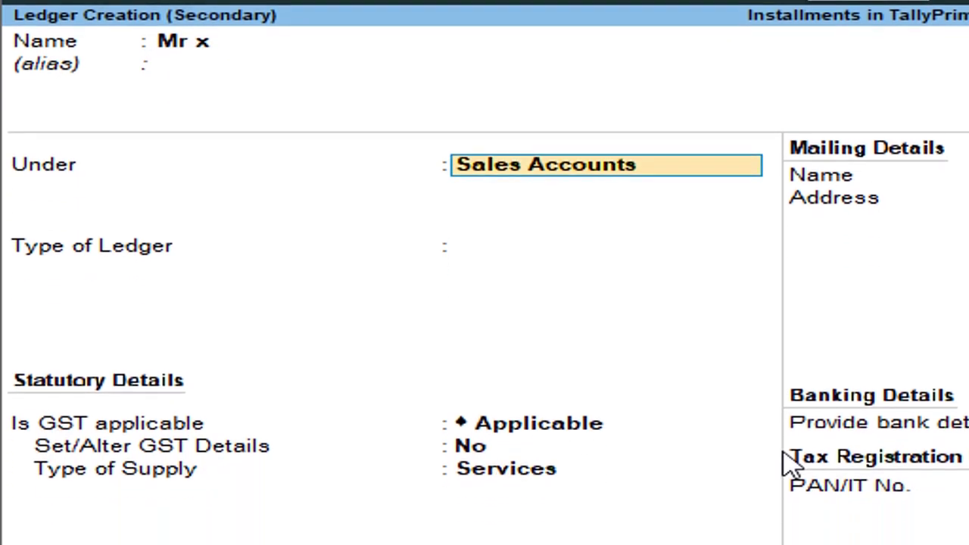
text(Sun)
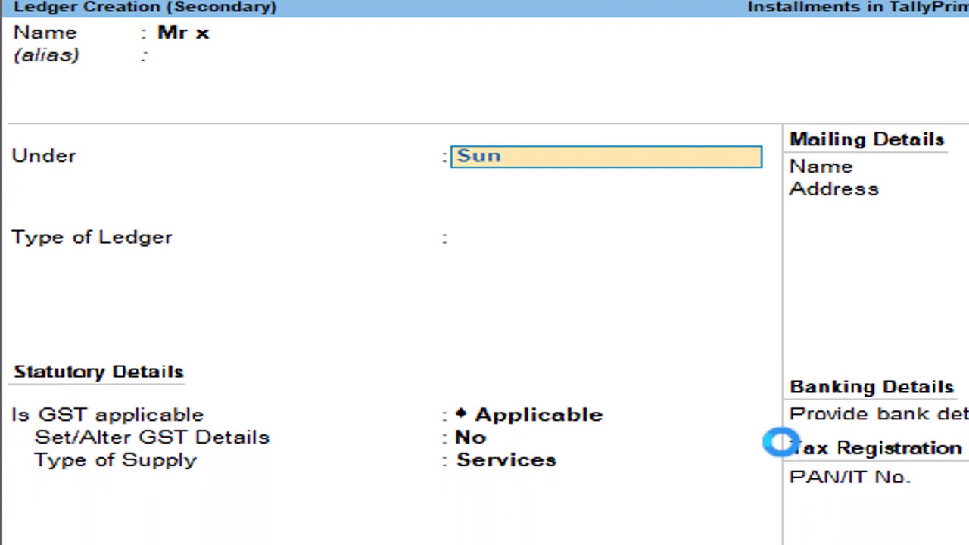
key(Return)
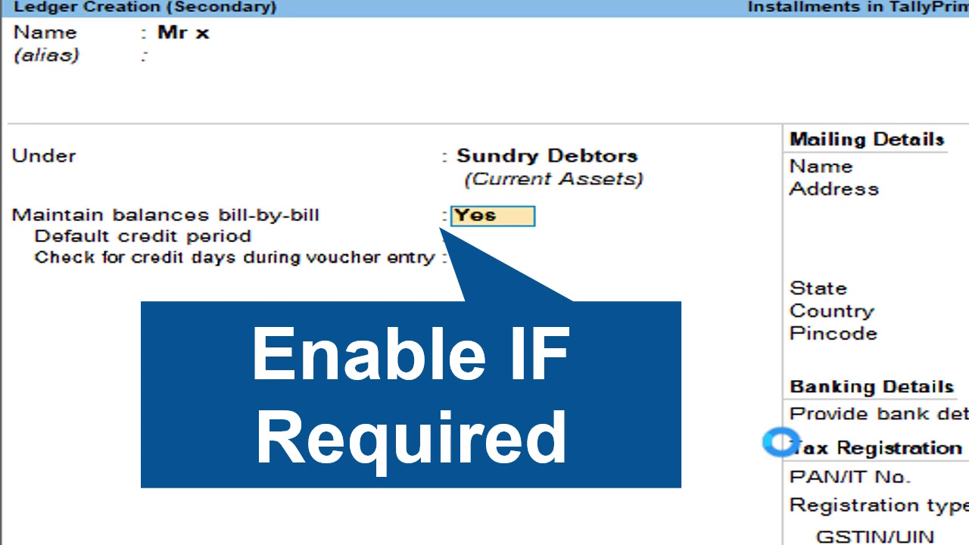
text(no)
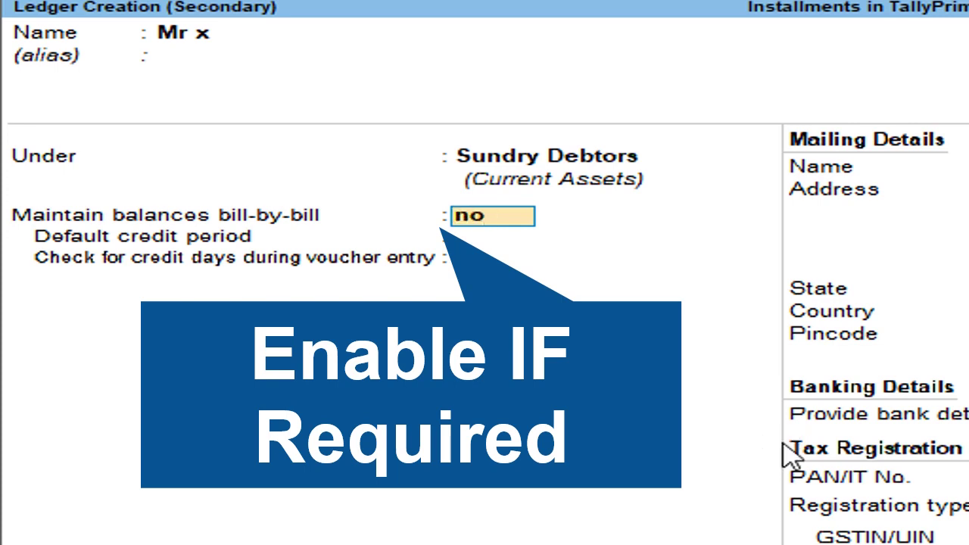
key(Return)
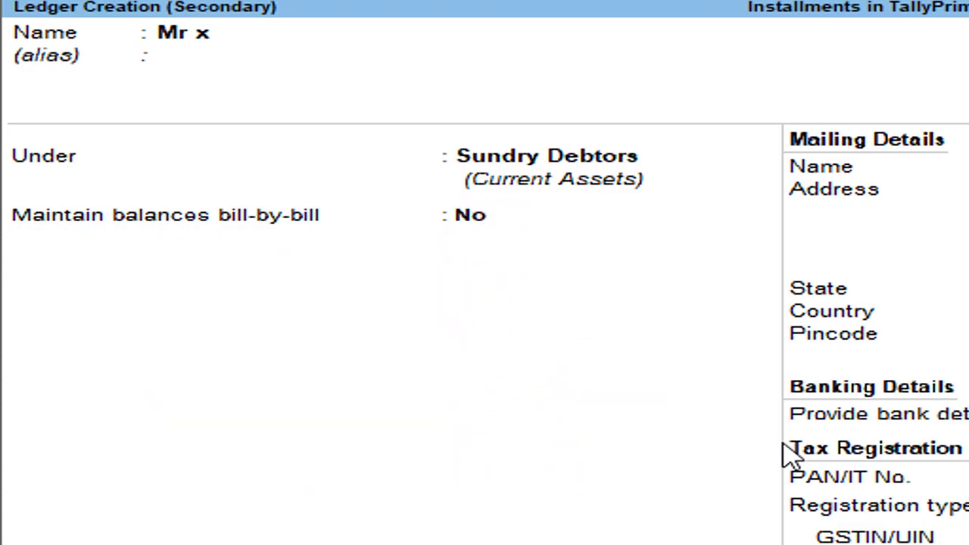
key(ctrl+a)
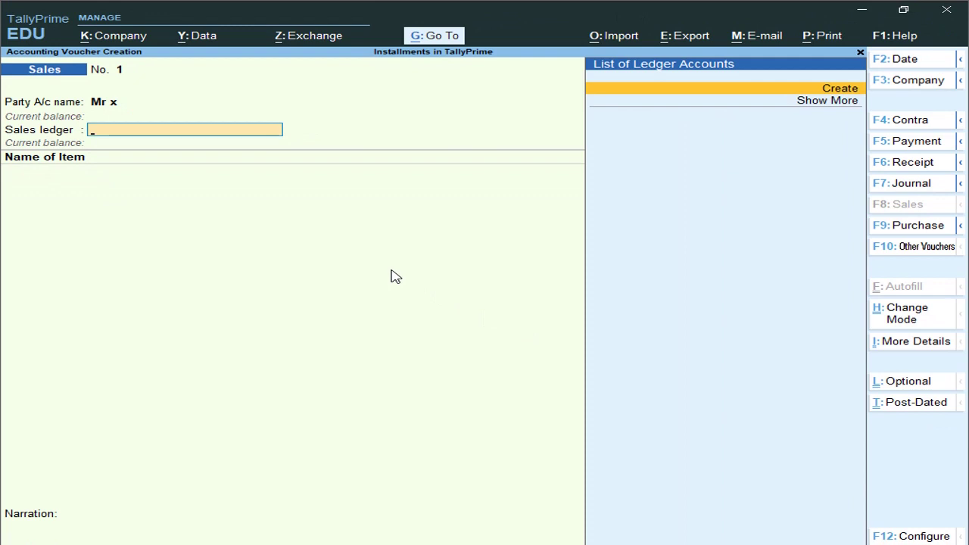
- Try altering the customer ledger from the voucher to bill-by-bill Yes, then abandon it
key(BackSpace)
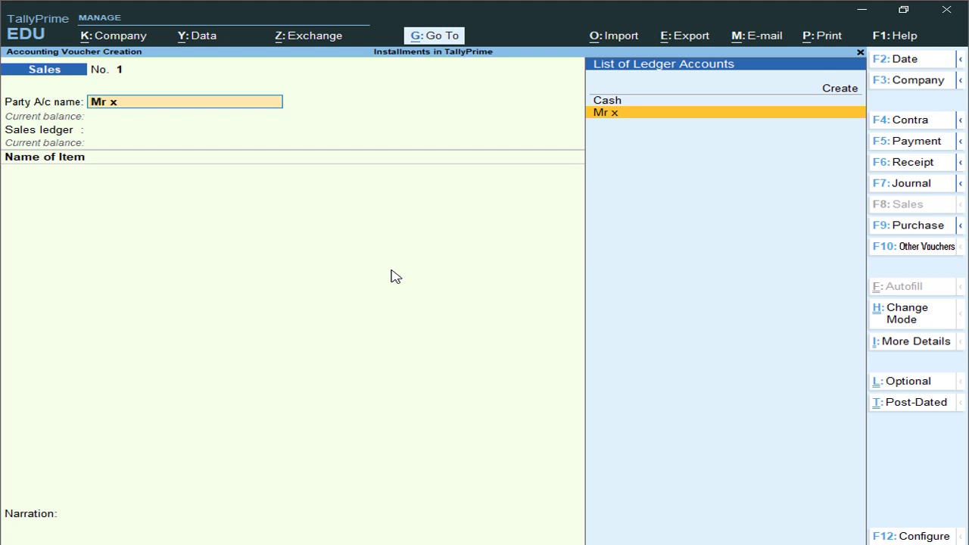
key(ctrl)
key(ctrl+Return)
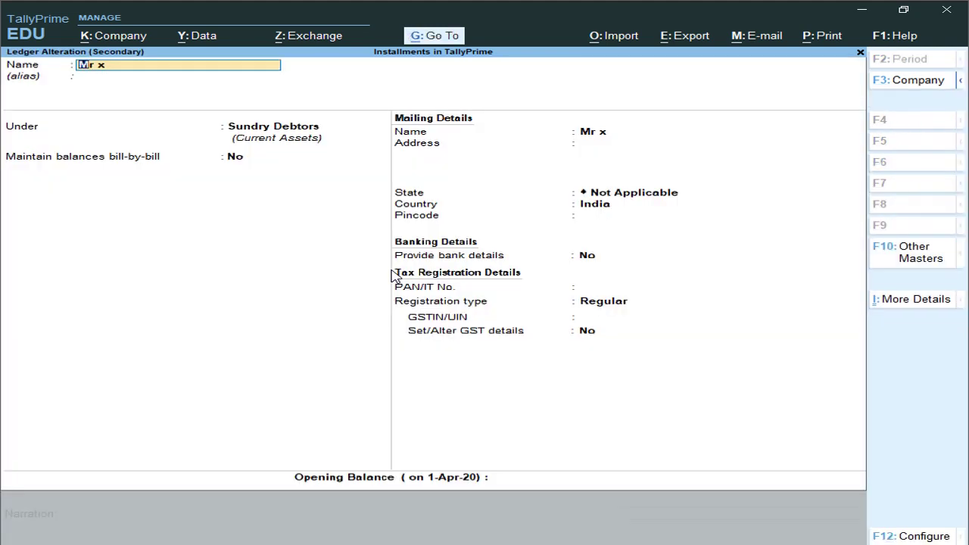
key(Return)
key(Return)
key(Return)
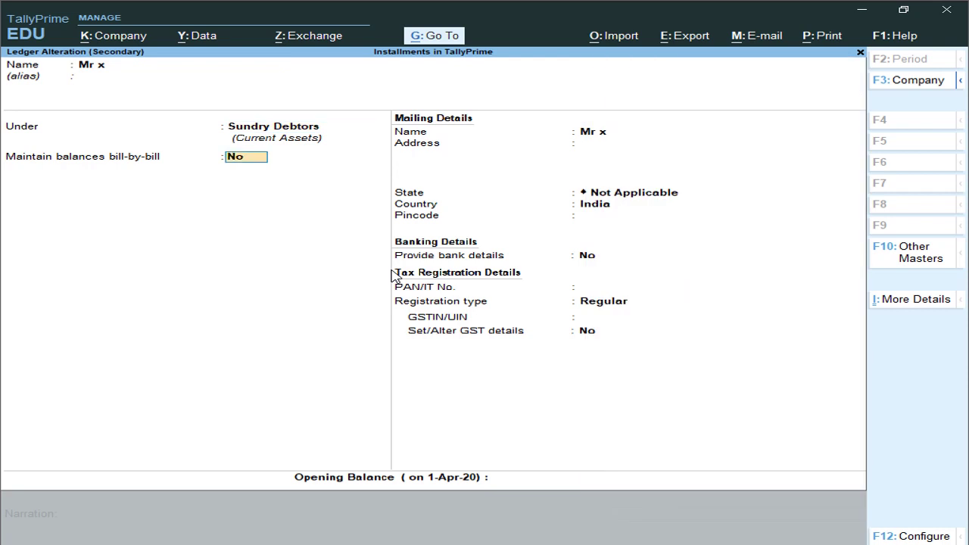
text(yes)
key(Escape)
key(y)
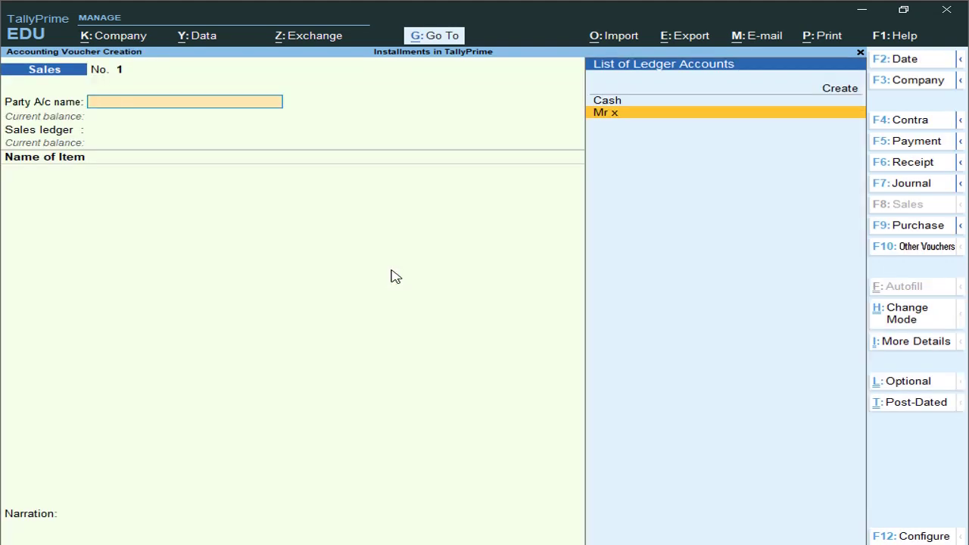
- Through Alter > Ledger, set the customer ledger's bill-by-bill balances to Yes and save
key(Escape)
key(Up)
key(Up)
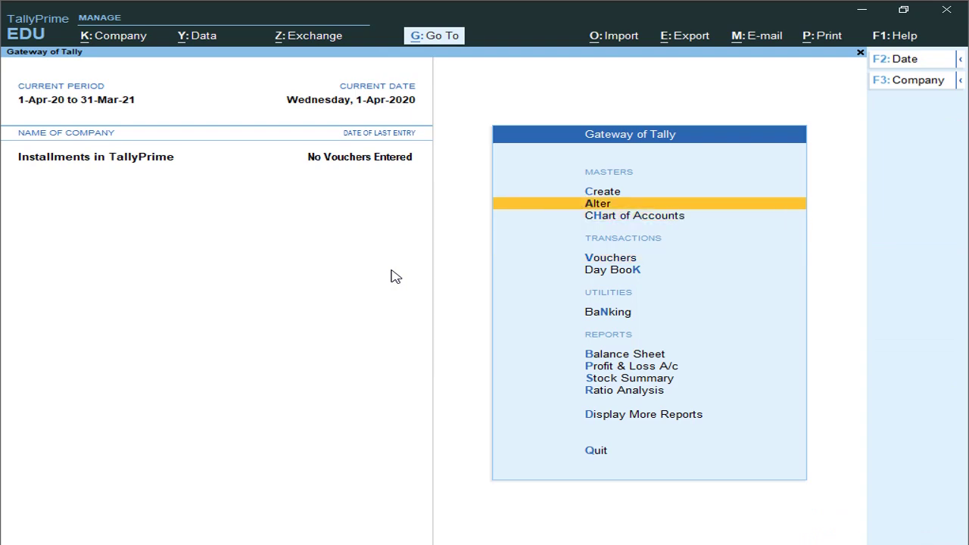
key(Return)
key(Down)
key(Return)
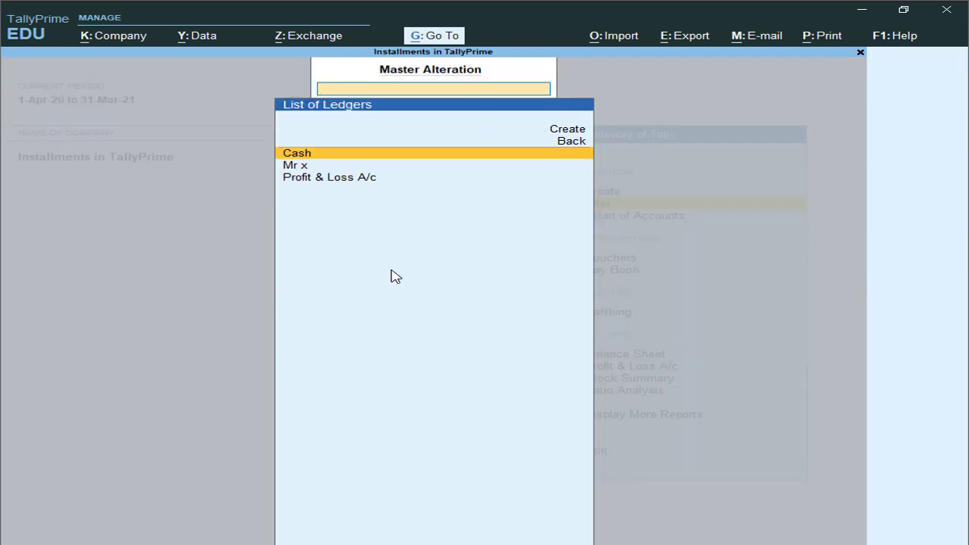
key(Down)
key(Return)
key(Return)
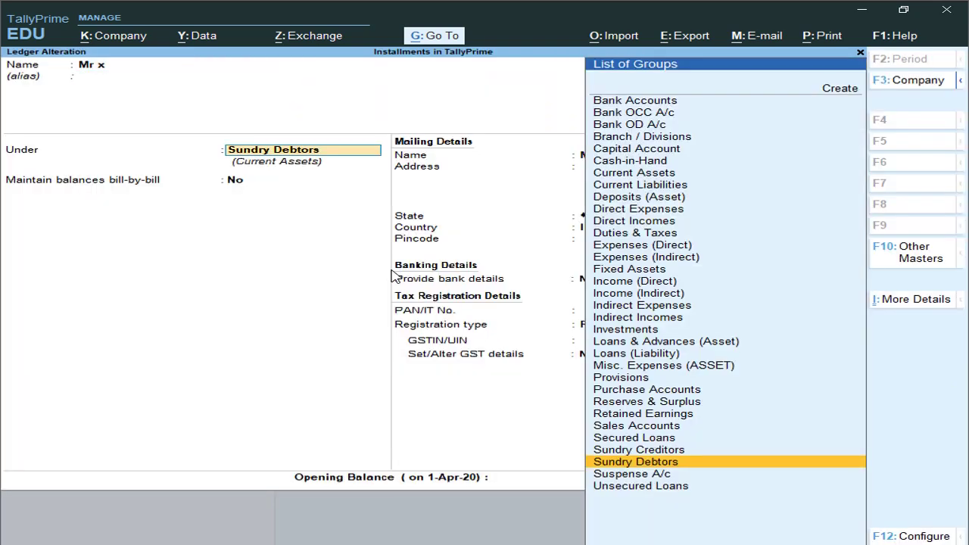
key(Return)
text(yes)
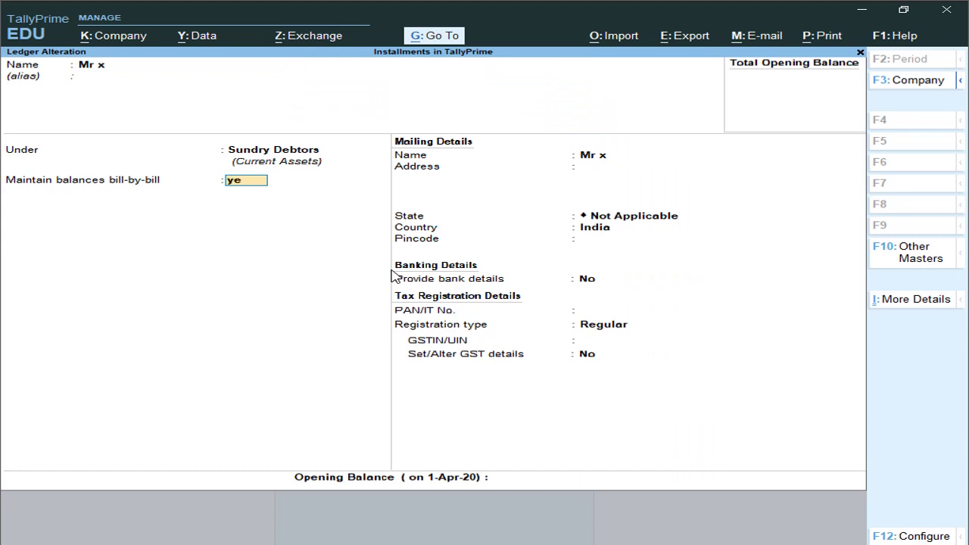
key(Return)
key(ctrl)
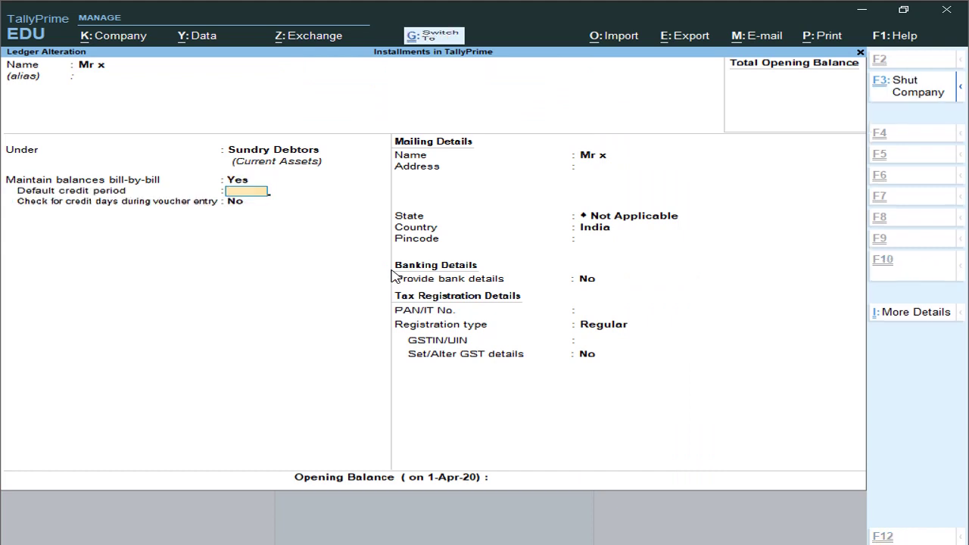
key(ctrl+a)
key(Escape)
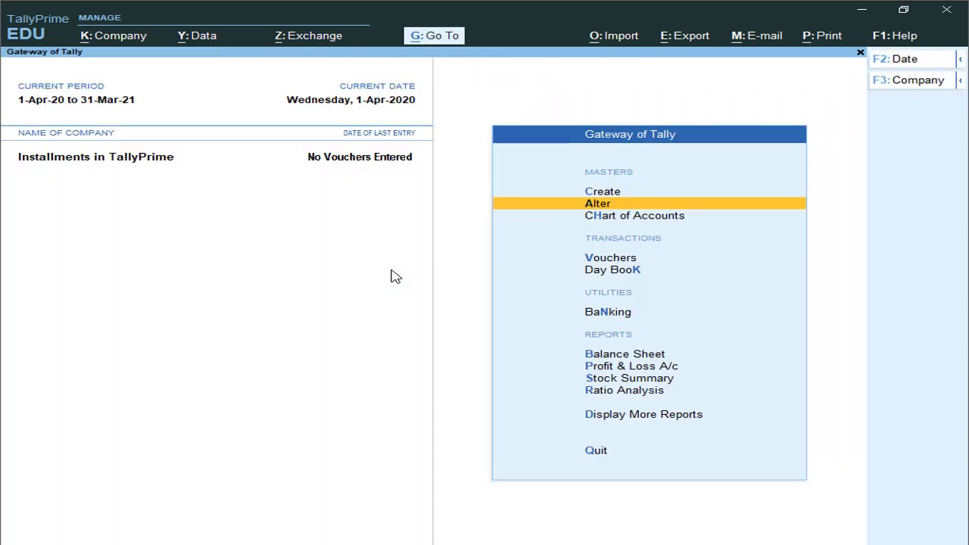
- Open a Sales voucher and select the customer ledger as Party A/c
key(Down)
key(Down)
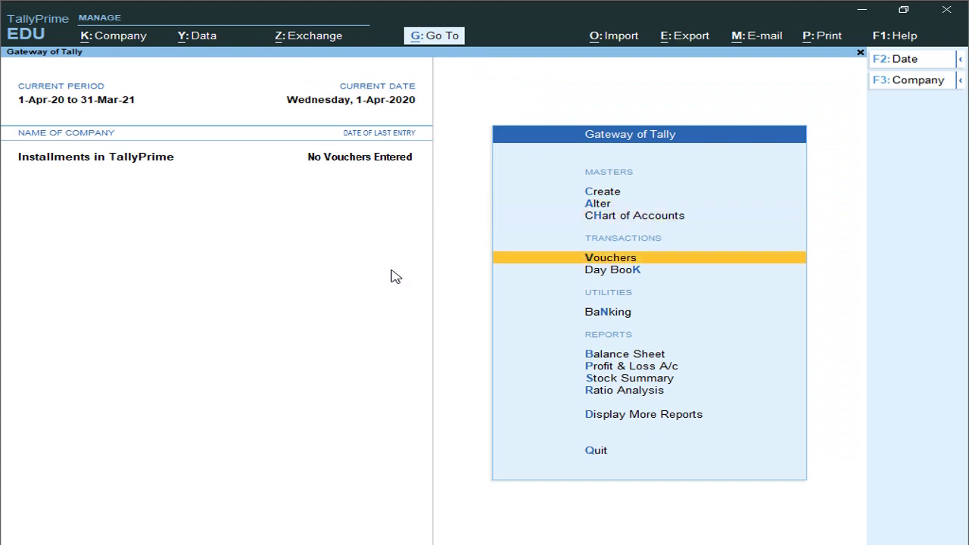
key(Return)
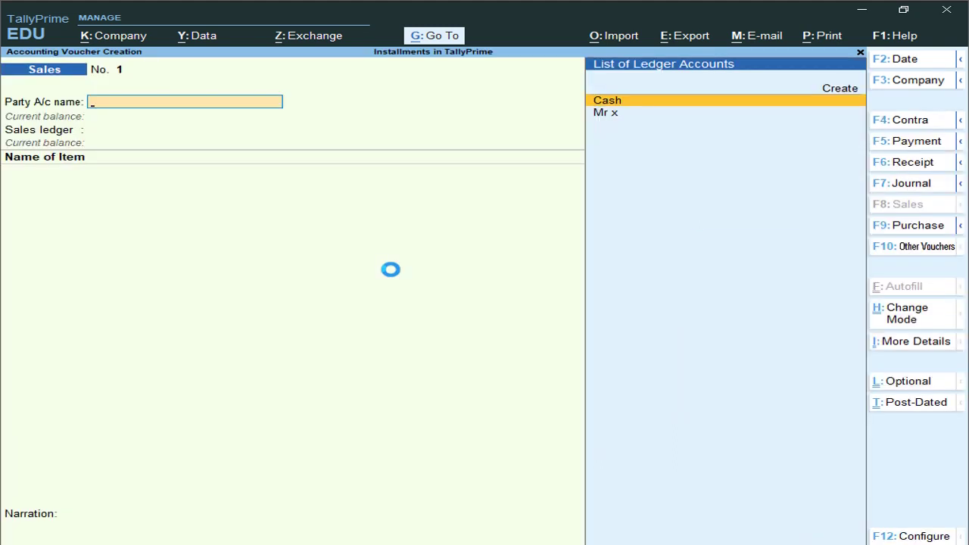
key(Down)
key(Return)
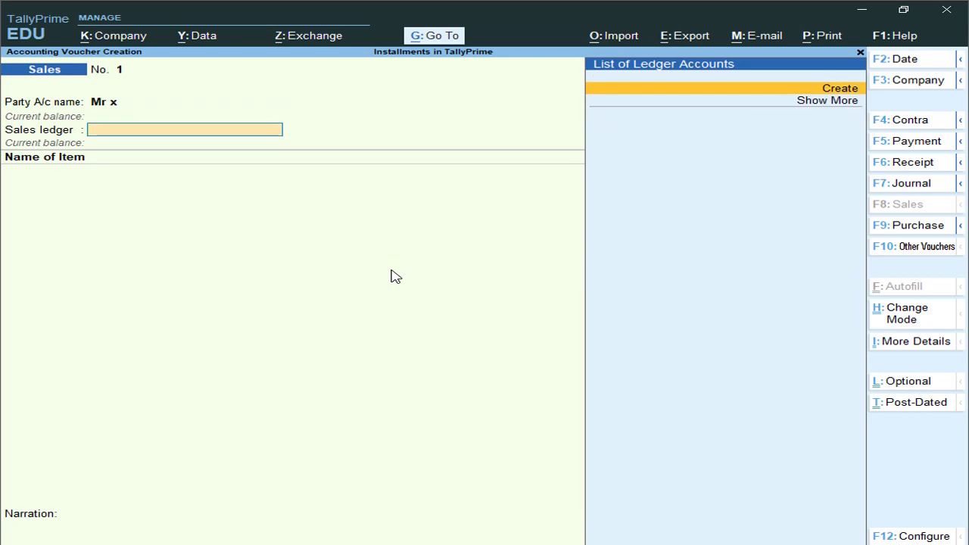
- Create a 'Sales' ledger under Sales Accounts as the voucher's sales ledger
key(Return)
text(Sales)
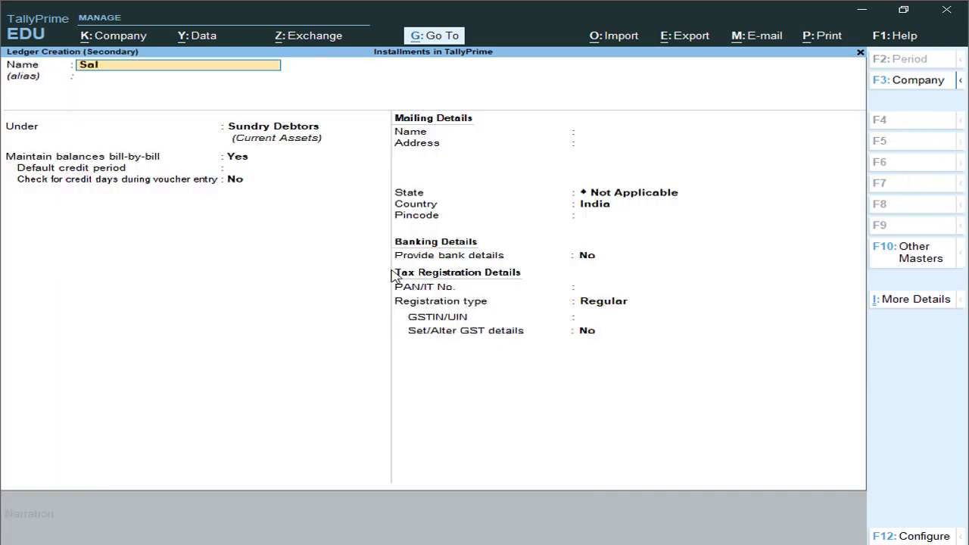
key(Return)
key(Return)
text(Sa)
key(Return)
key(Return)
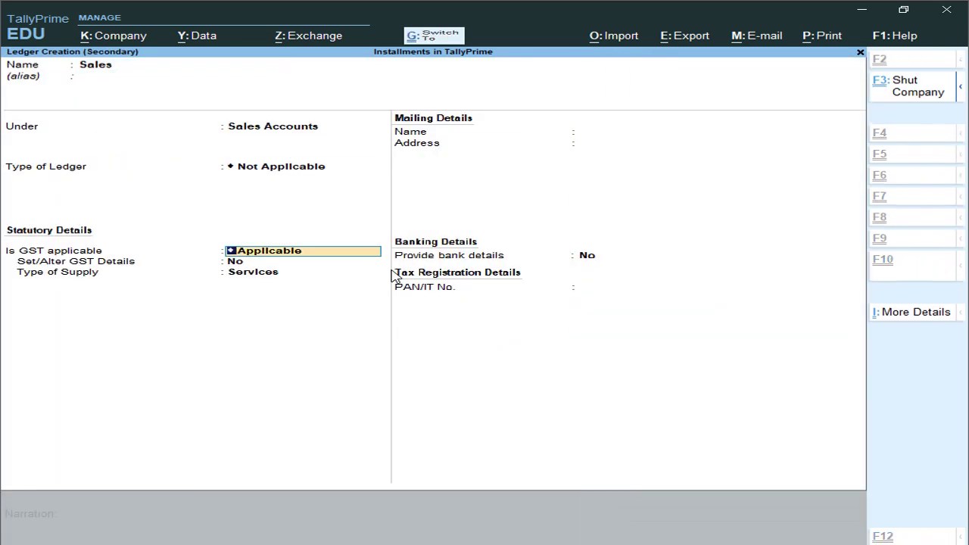
key(ctrl+a)
key(alt+c)
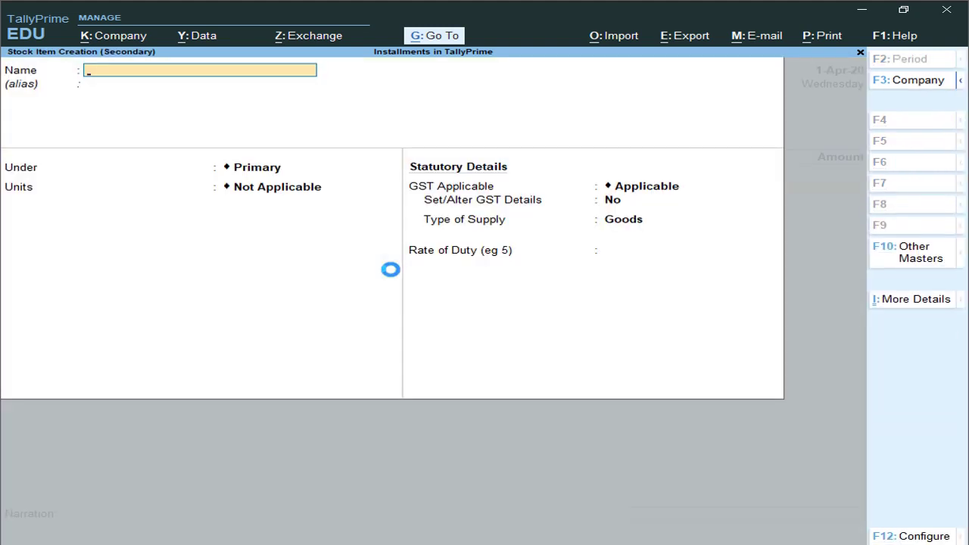
- Create stock item 'Item1' with a new unit of measure 'Nos'
text(Item1)
key(Return)
key(Return)
key(Return)
key(alt+c)
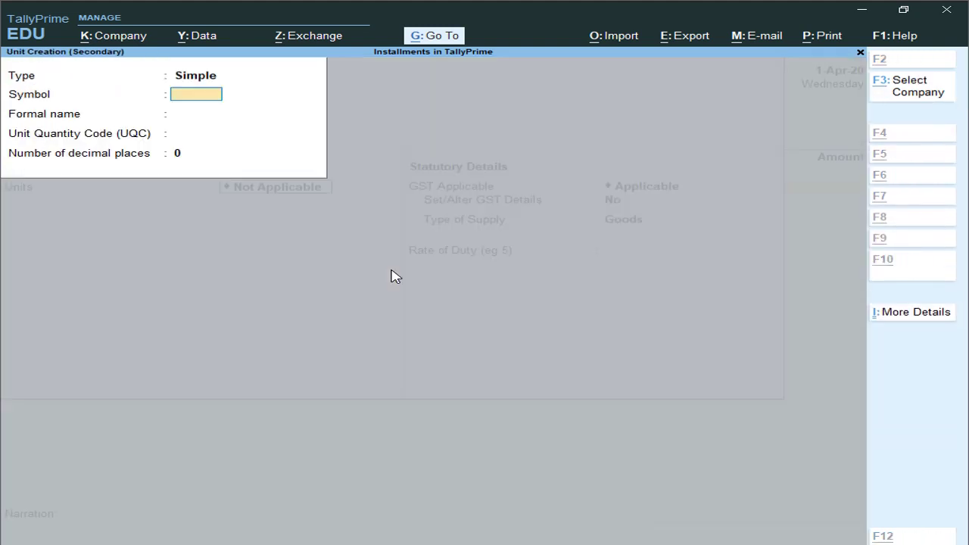
text(nOS)
key(BackSpace)
key(BackSpace)
key(BackSpace)
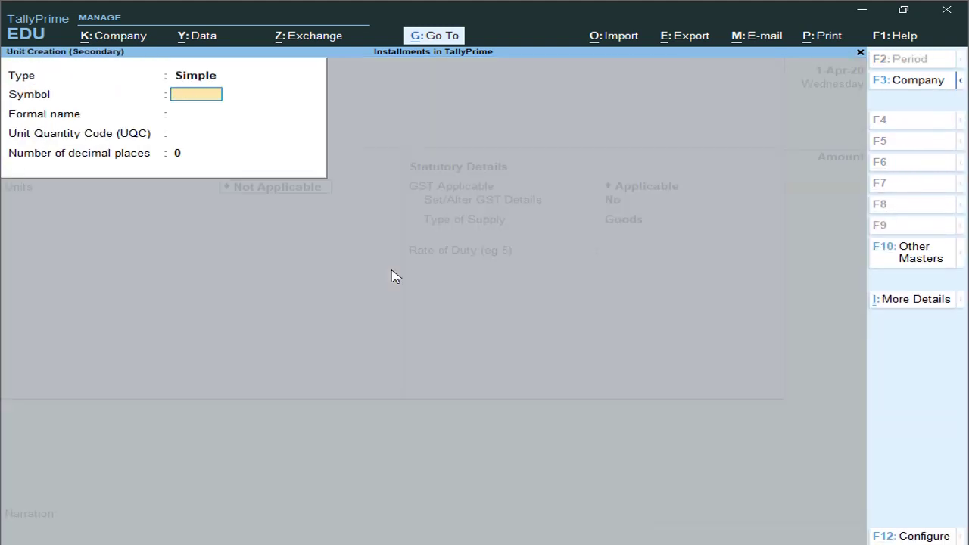
text(Nos)
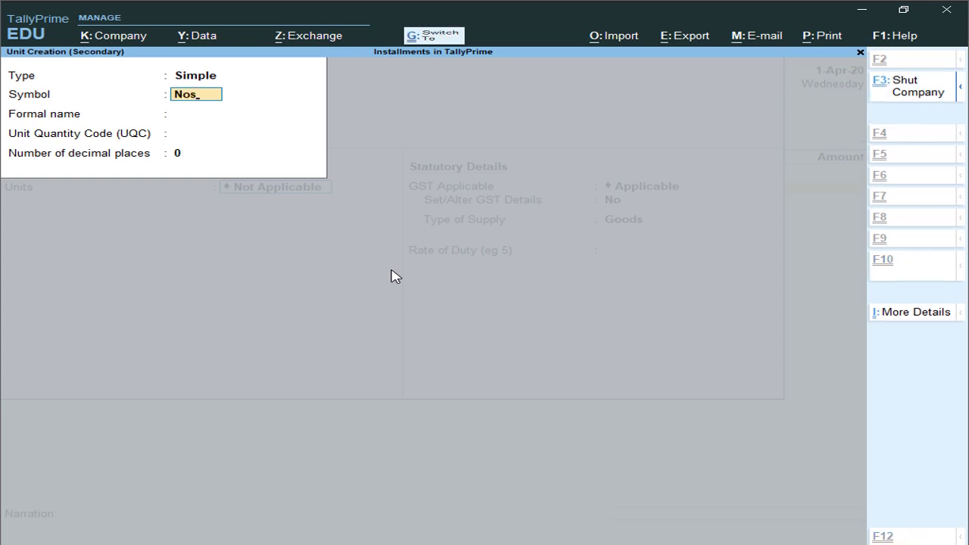
key(ctrl+a)
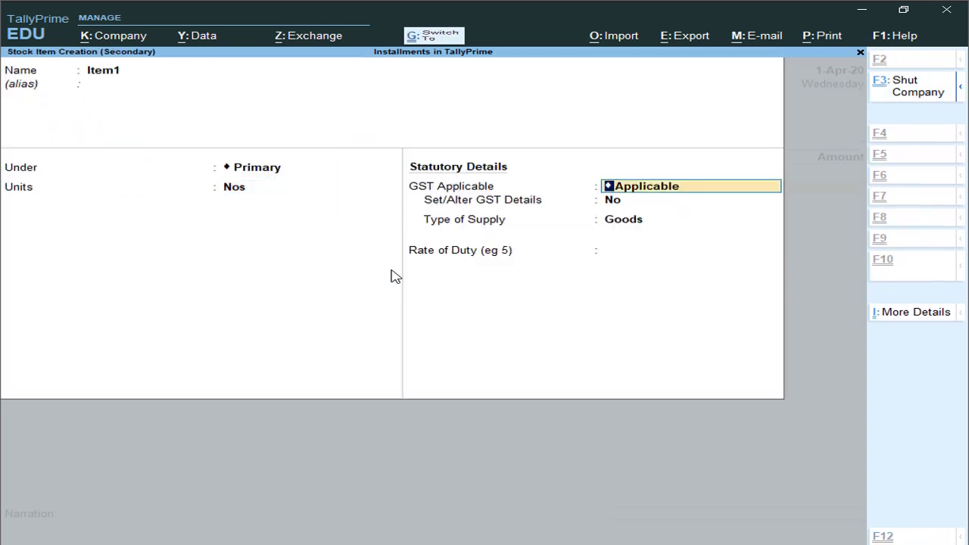
key(ctrl+a)
- Enter quantity 10 Nos at rate 1,000 for Item1
text(1,0)
key(Return)
text(1000)
key(Return)
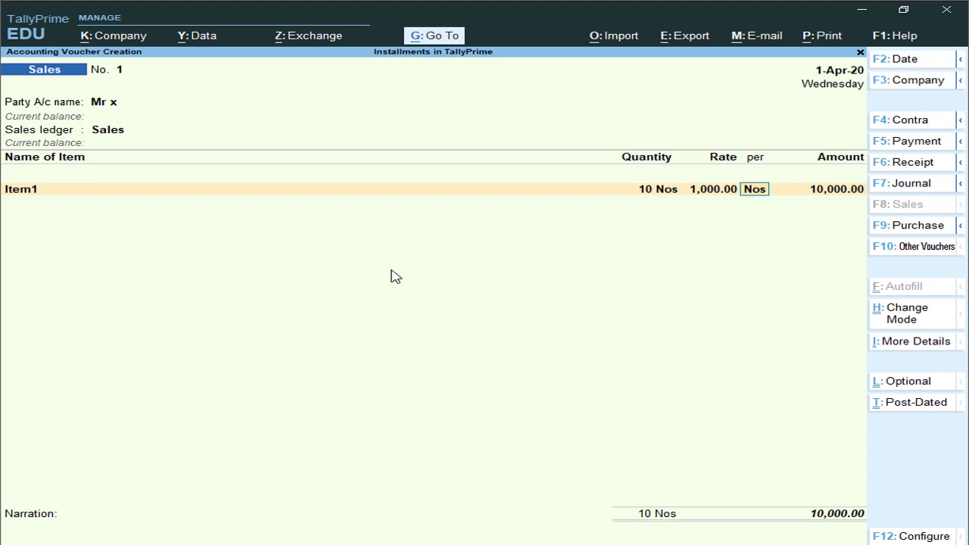
- Accept Item1's 10,000.00 amount and end the item list at End of List
key(Return)
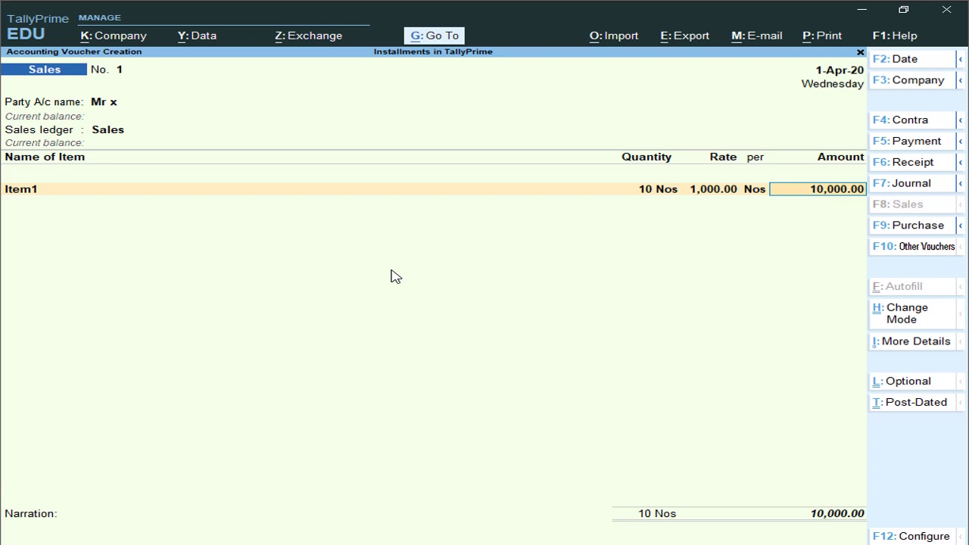
key(Return)
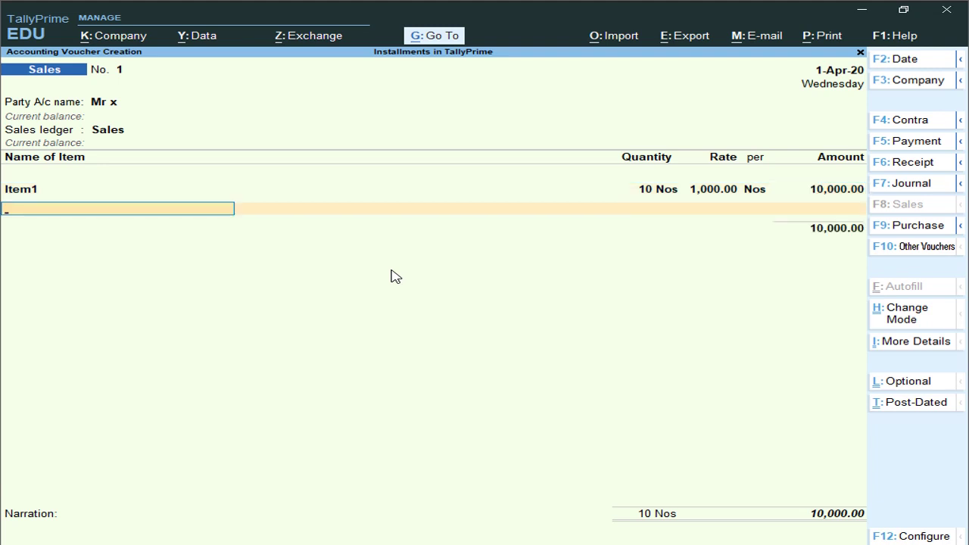
key(Return)
key(BackSpace)
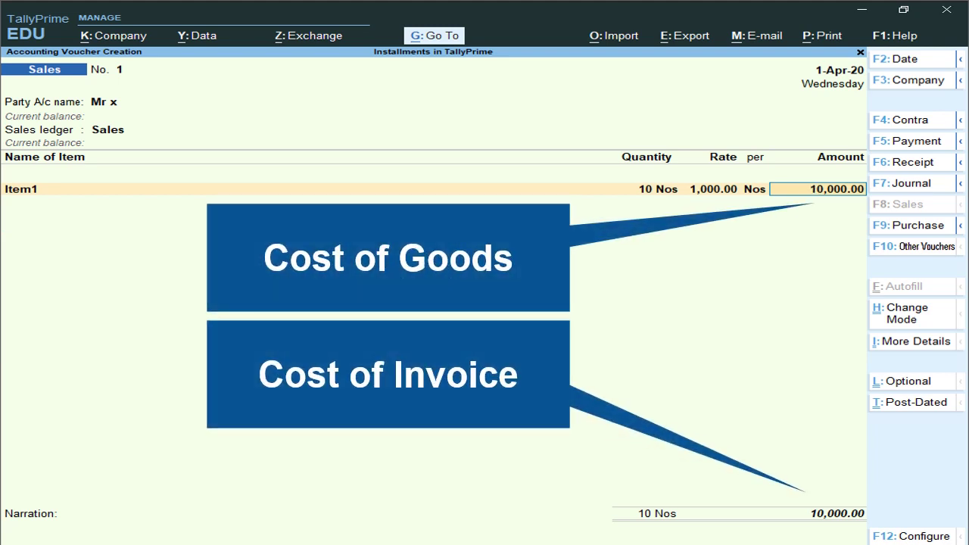
key(Return)
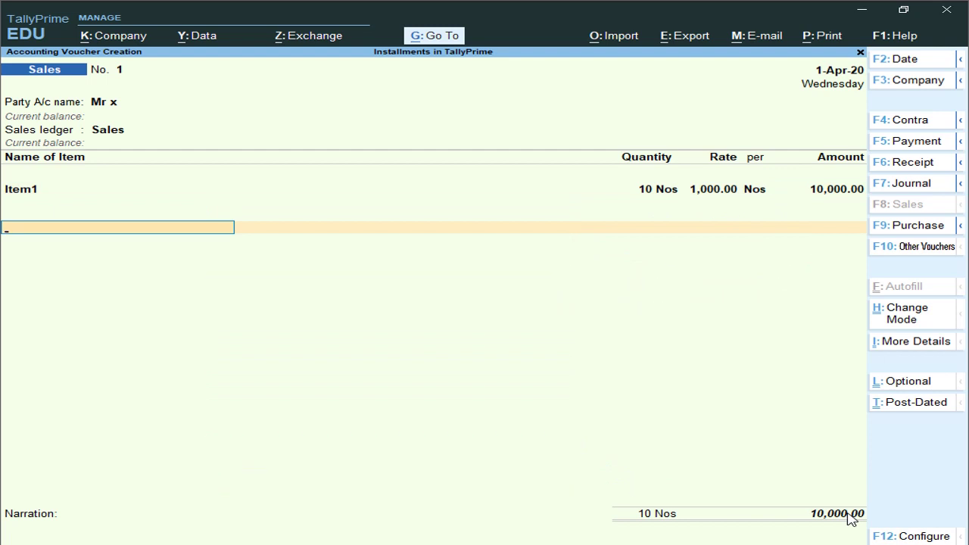
key(Return)
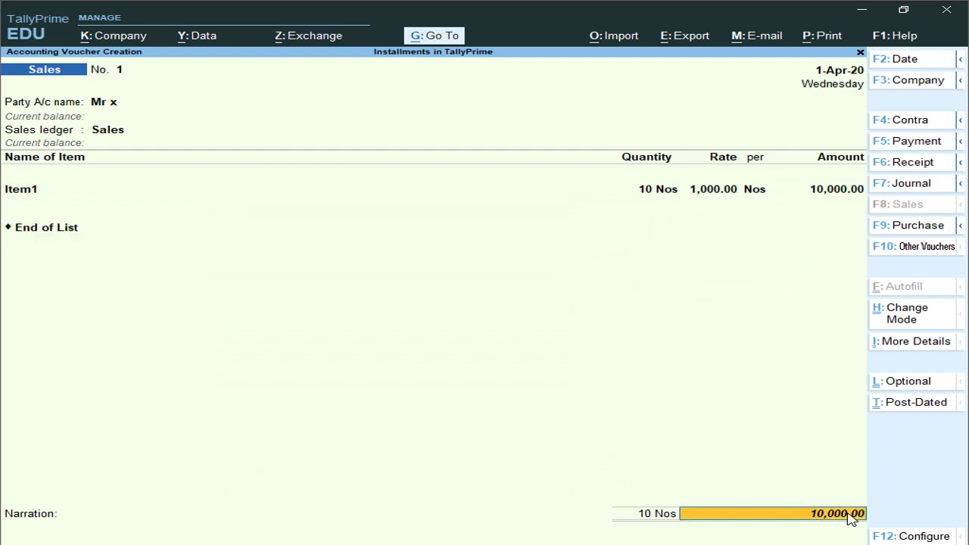
- Open Bill-wise Details for 10,000.00 Dr and browse the Advance and On Account reference types
click(847, 513)
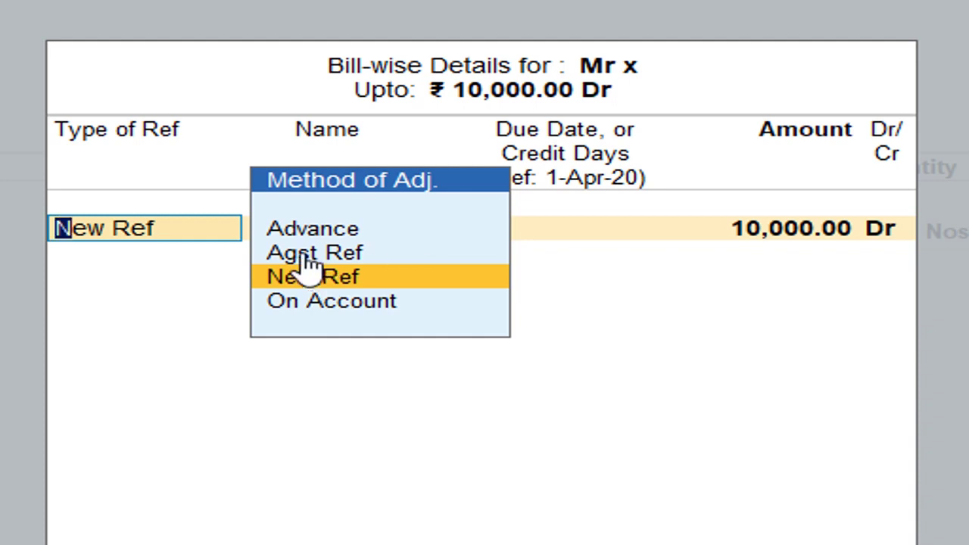
key(Up)
key(Up)
key(Down)
key(Down)
key(Down)
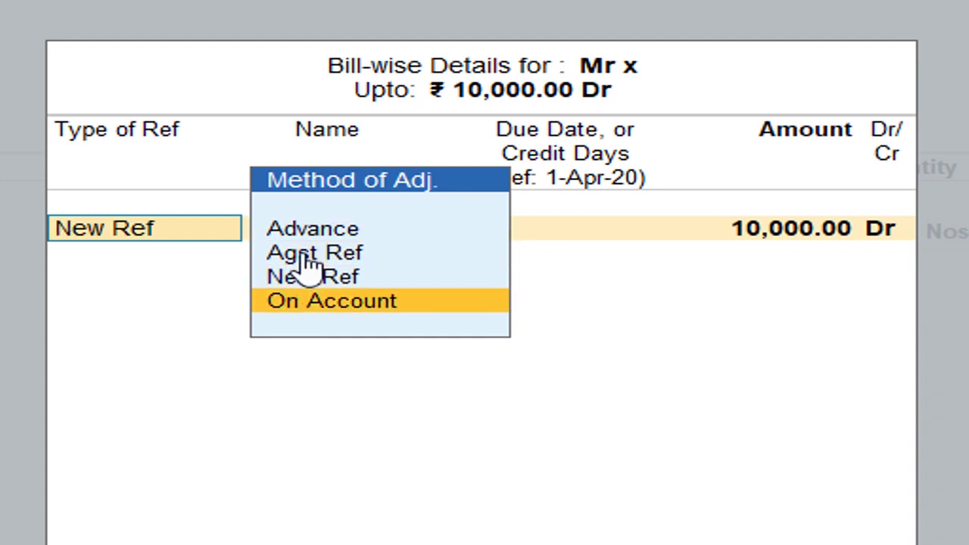
key(Up)
key(Up)
key(Up)
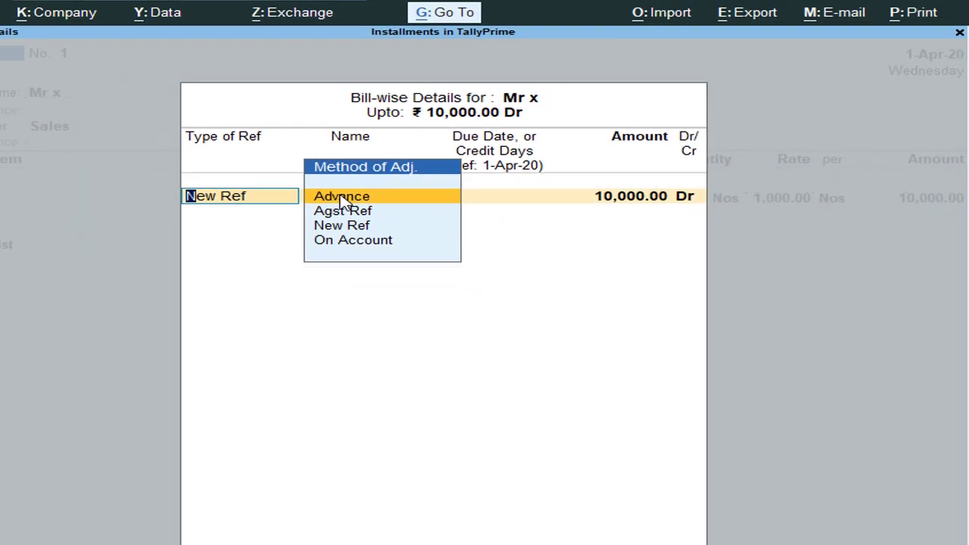
key(Down)
key(Down)
key(Down)
key(Up)
key(Up)
key(Up)
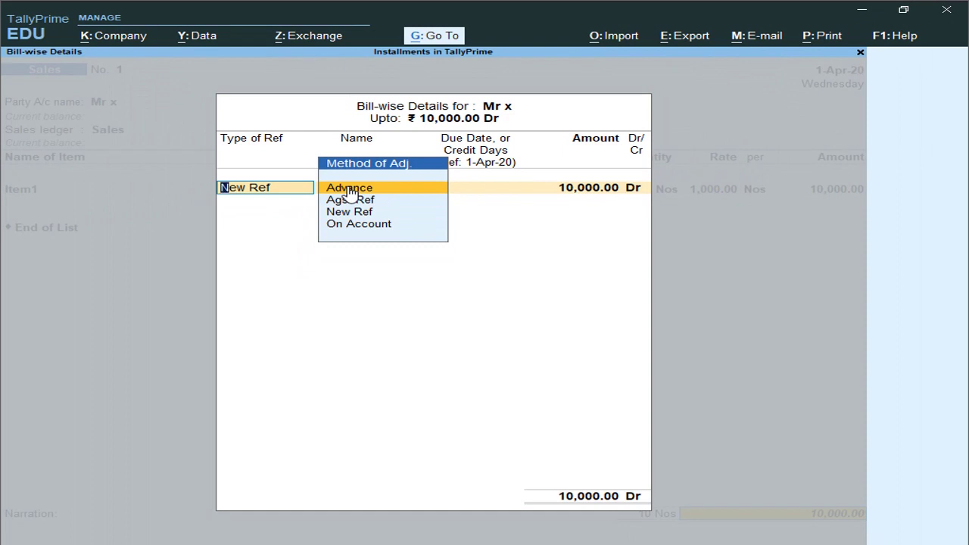
key(Down)
key(Up)
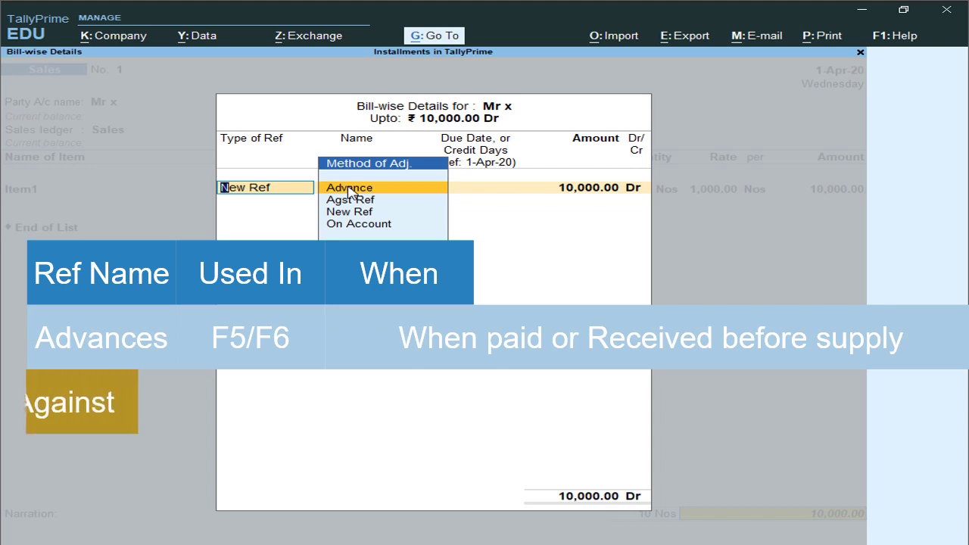
key(Down)
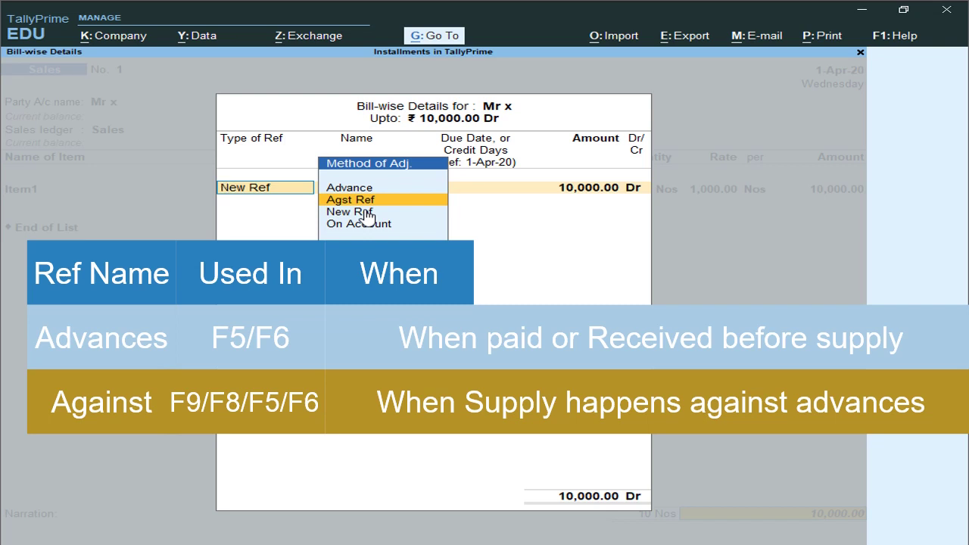
key(Down)
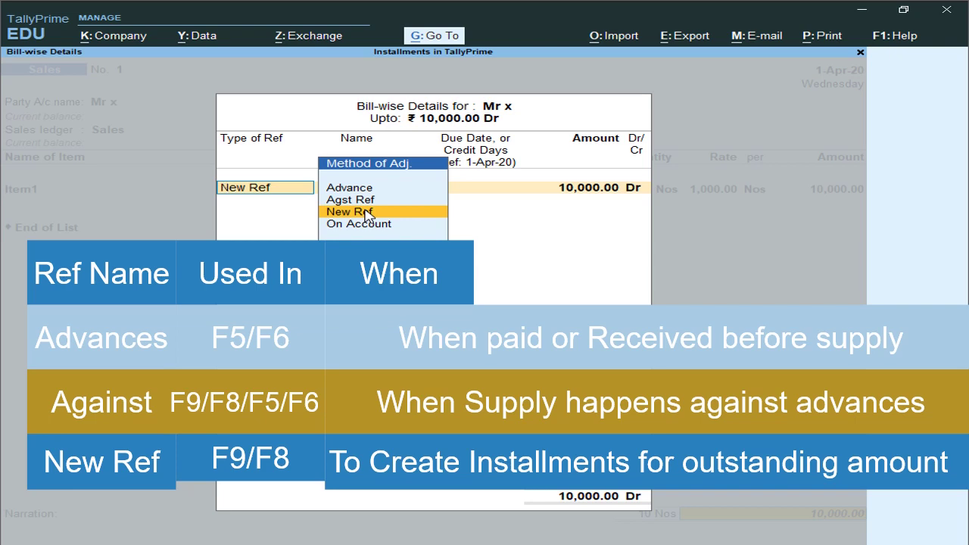
key(Down)
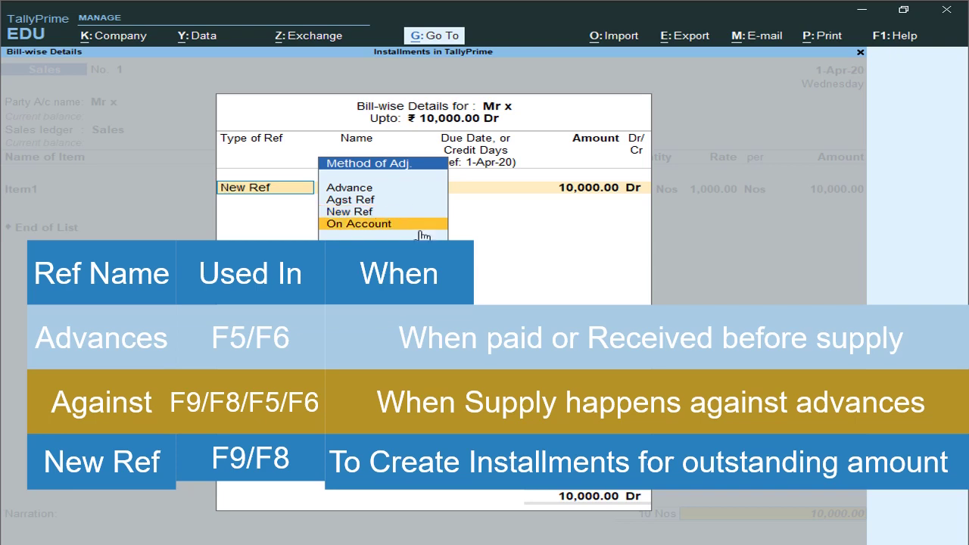